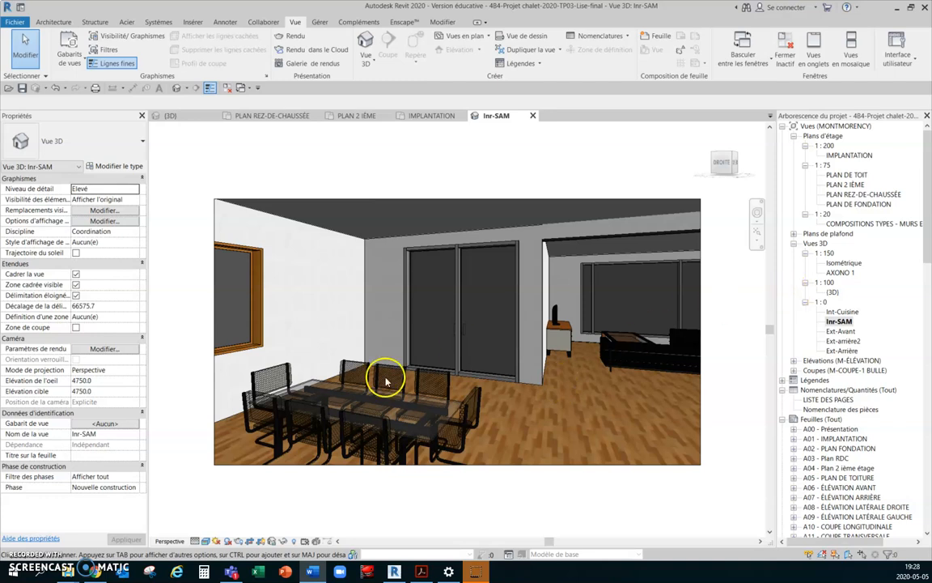
Step: Compare the Inr-SAM perspective in the Ligne cachée and Réaliste visual styles, finishing in Réaliste
click(206, 541)
click(229, 486)
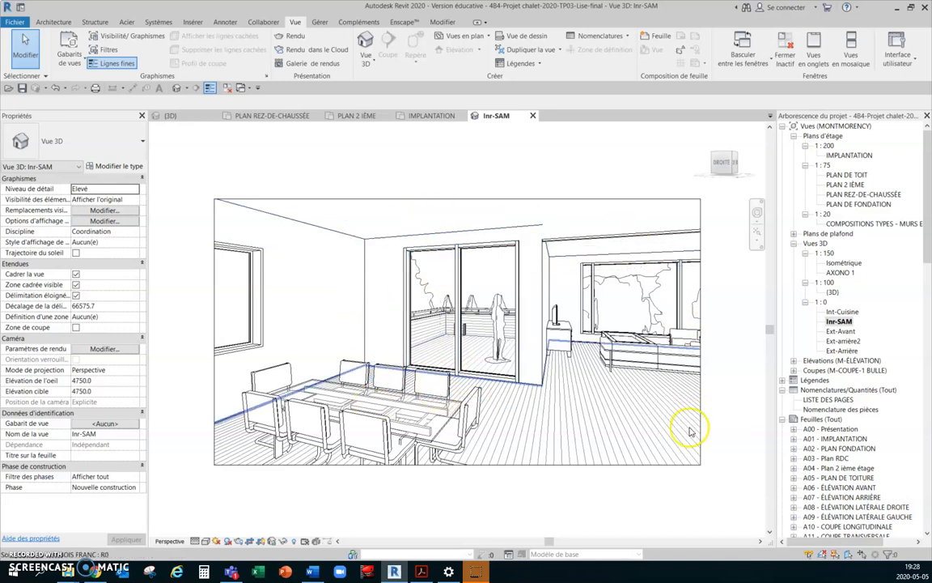
click(207, 540)
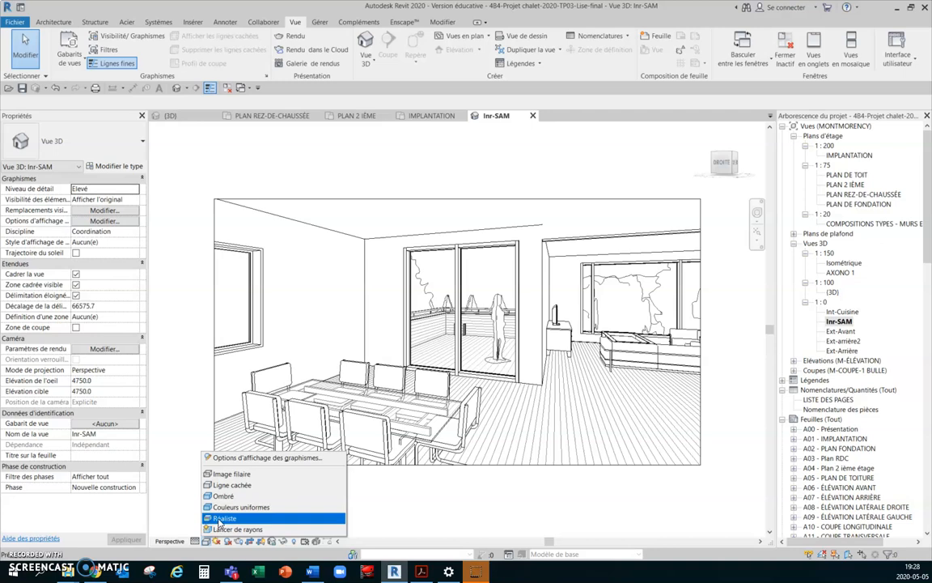
click(220, 519)
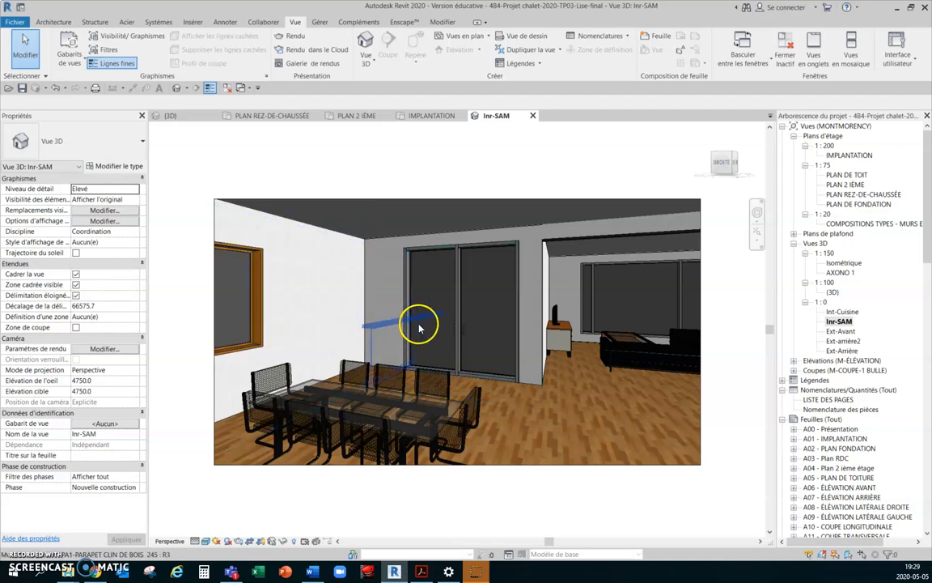
click(205, 544)
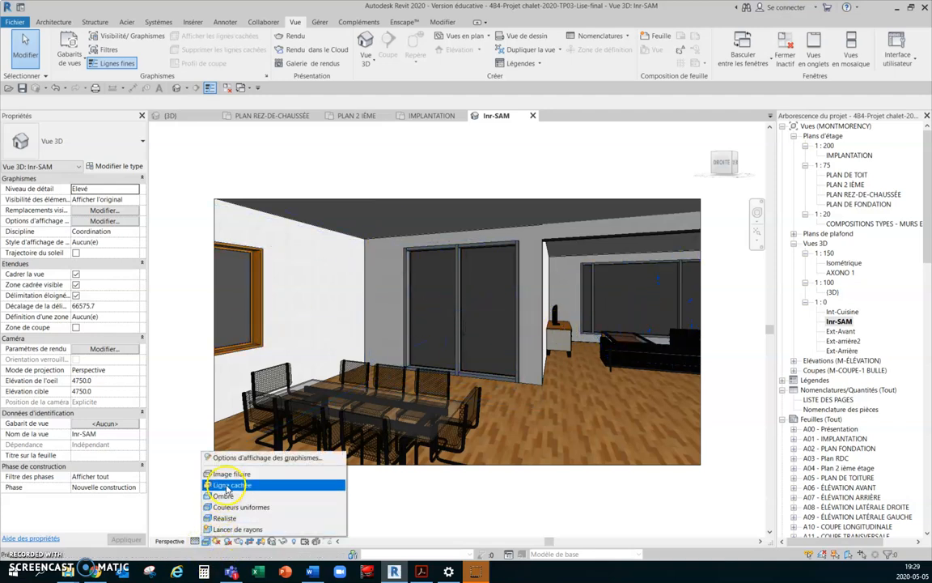
click(207, 440)
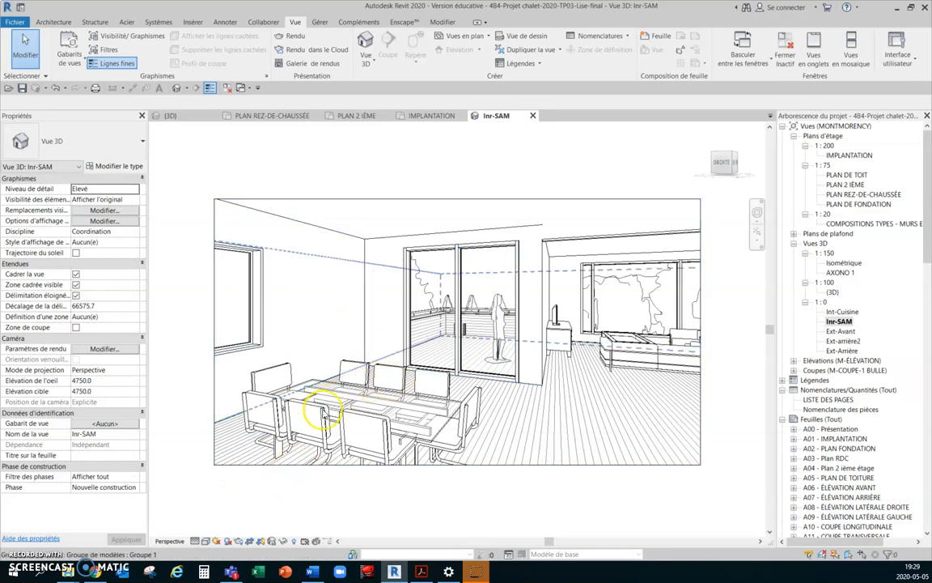
click(205, 543)
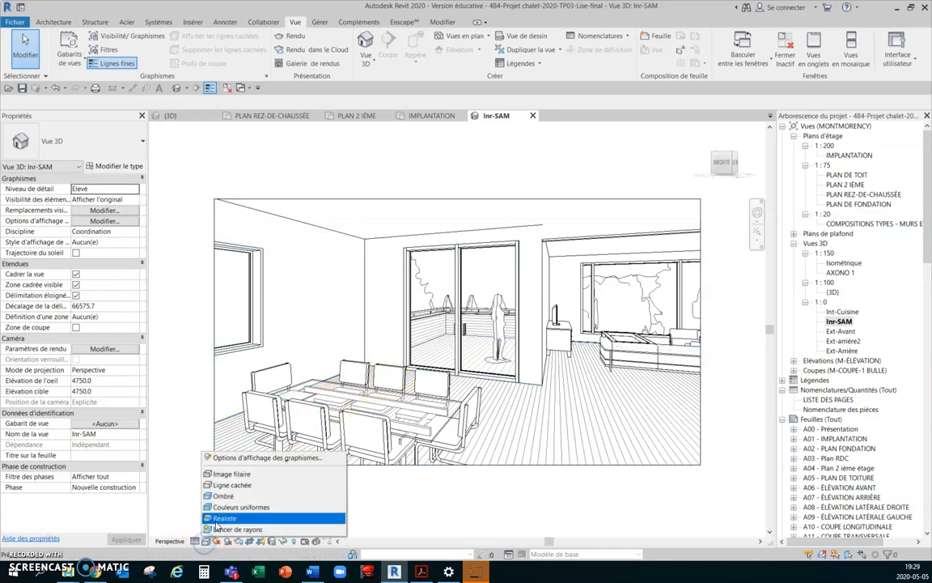
click(217, 521)
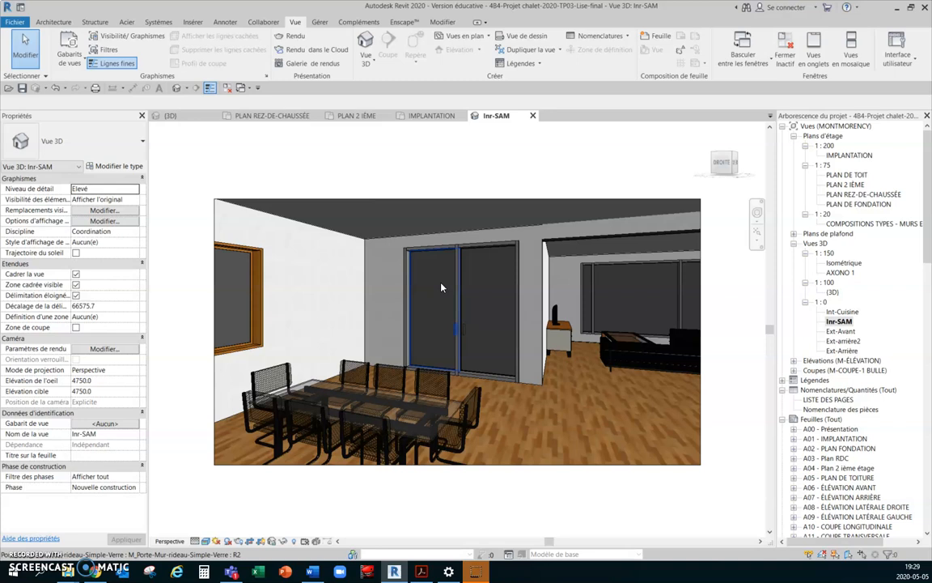
Step: Open the Vitrage material of the glass door's M_Porte-Mur-rideau-Simple-Verre type for editing
click(488, 281)
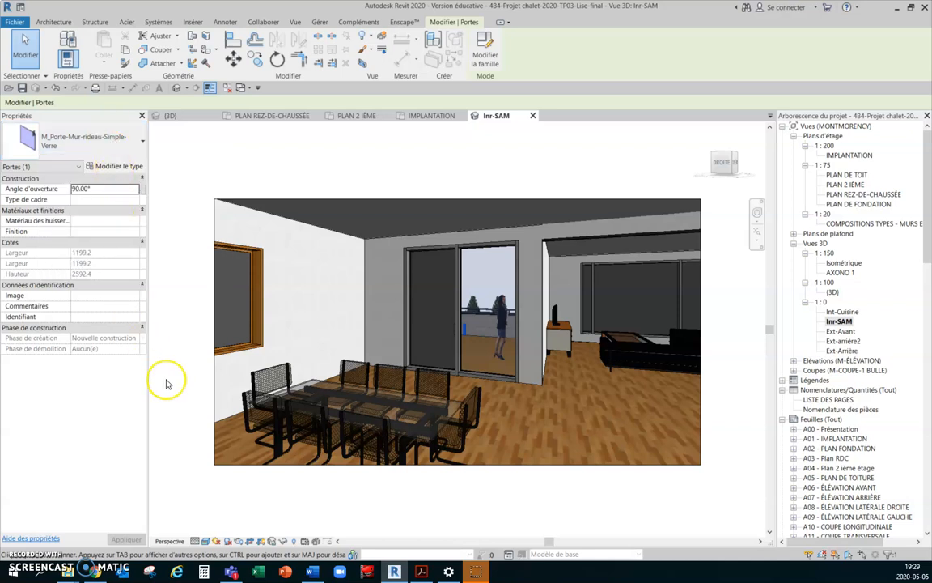
click(112, 167)
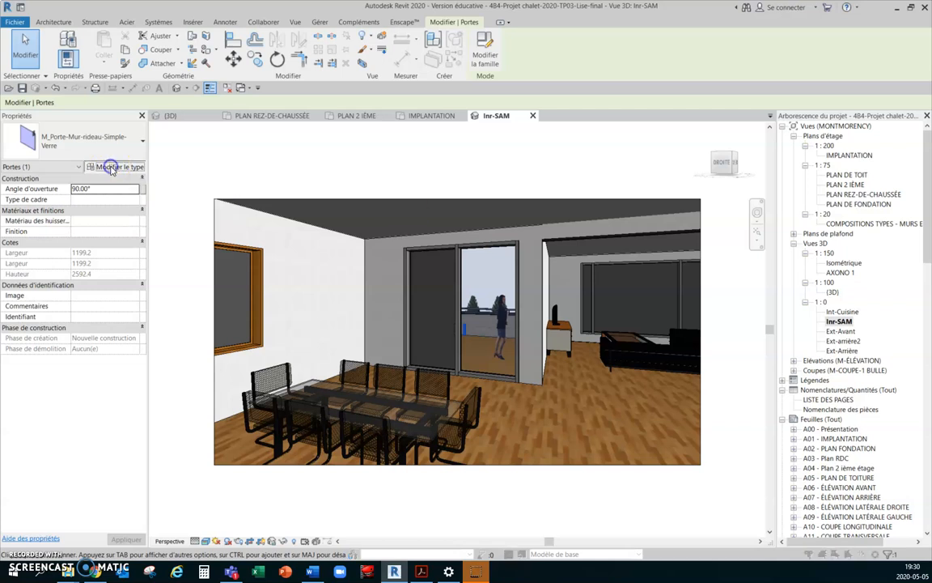
drag(724, 173, 484, 133)
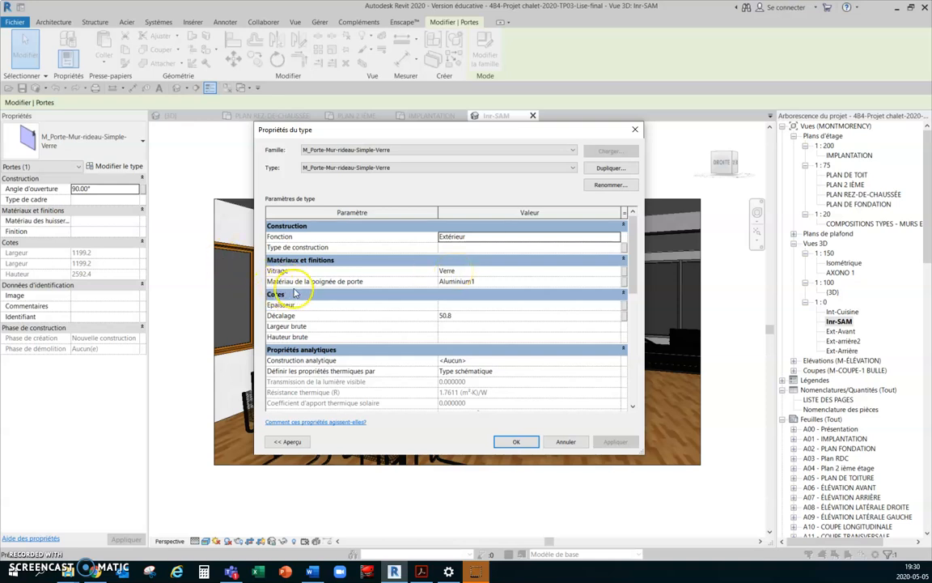
click(506, 271)
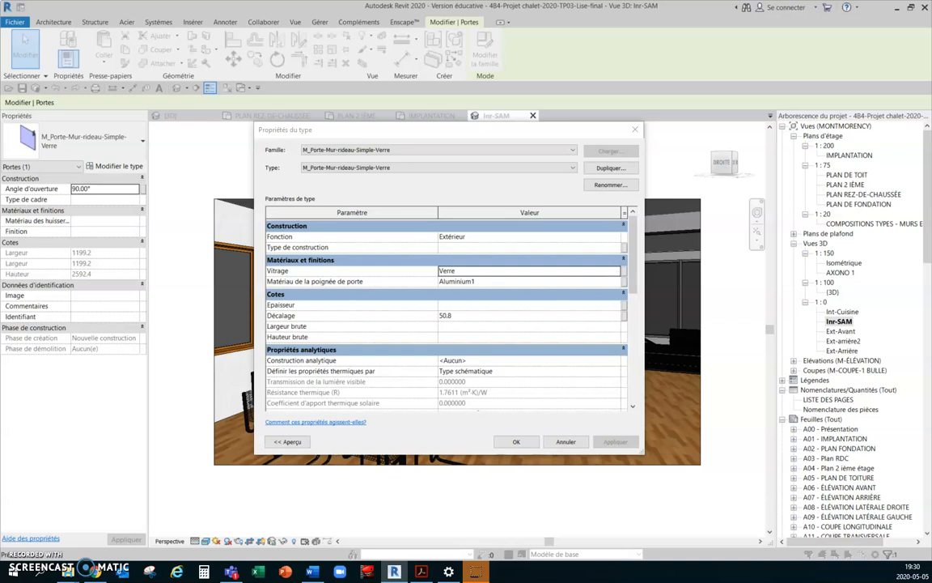
drag(121, 88, 604, 89)
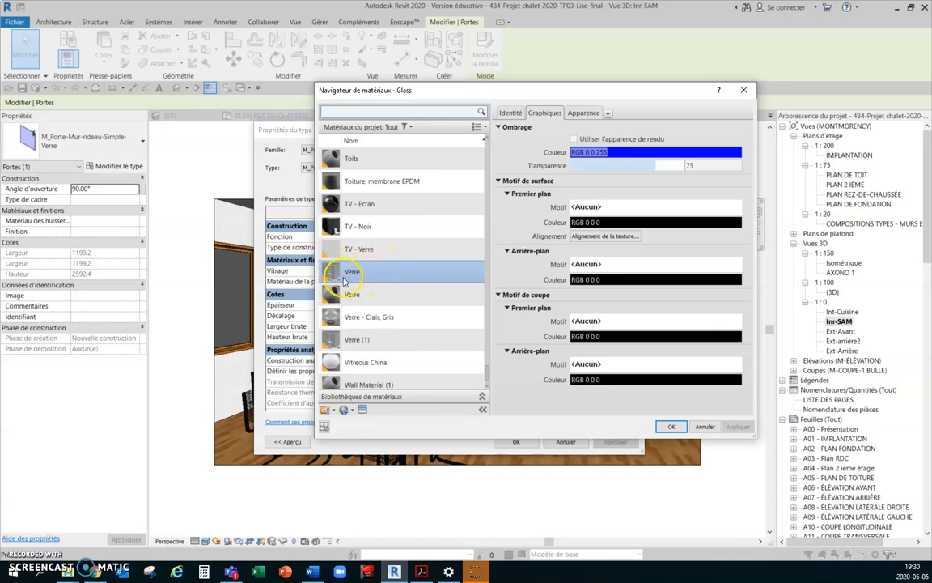
click(621, 154)
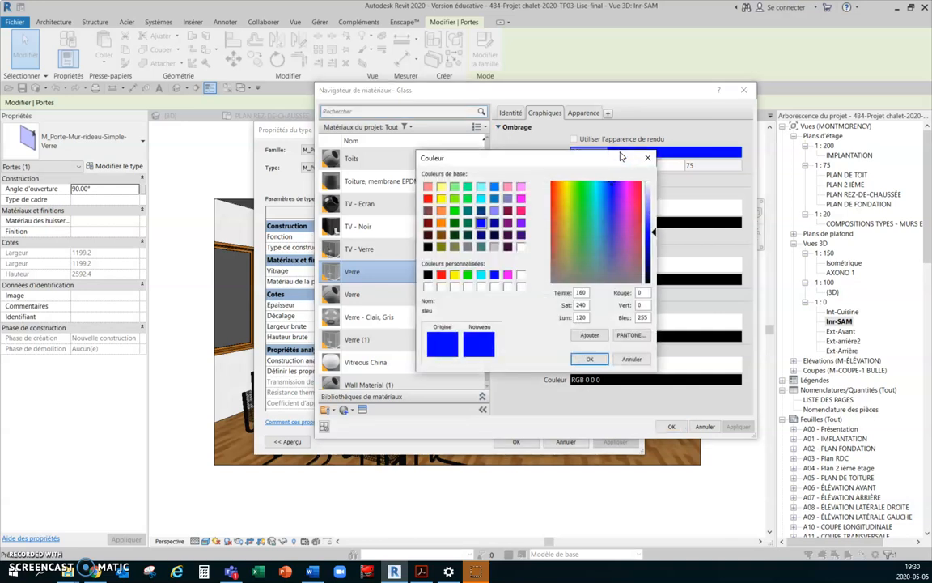
drag(594, 158, 613, 170)
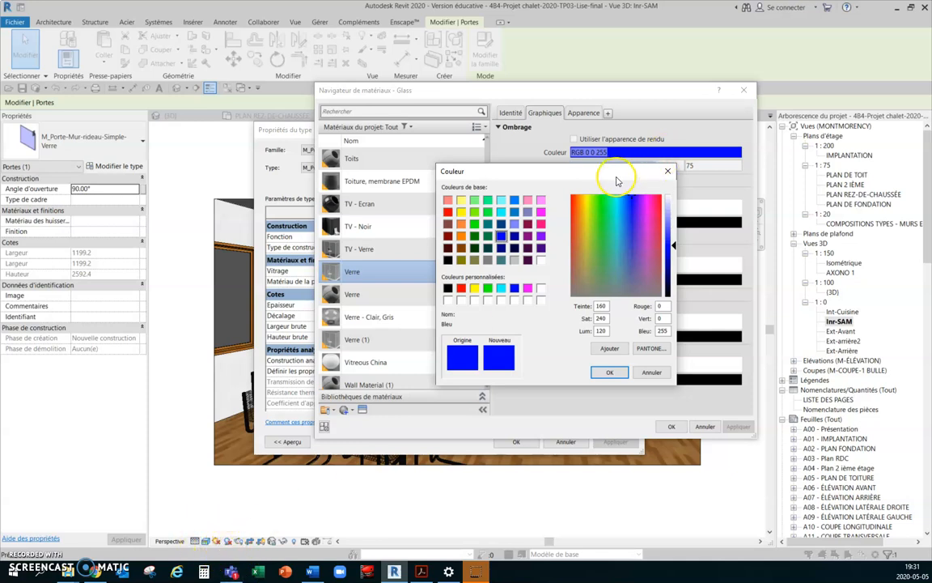
drag(616, 176, 734, 187)
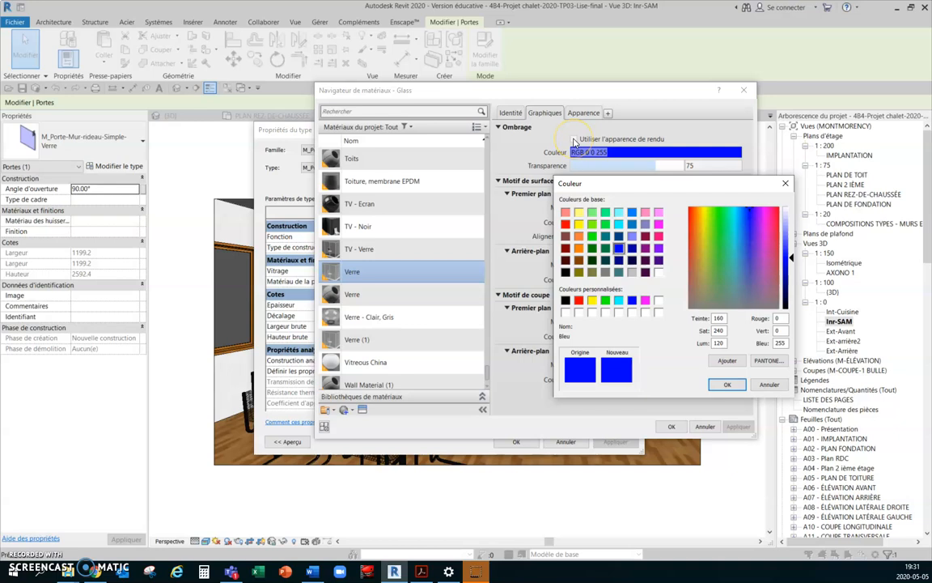
click(764, 384)
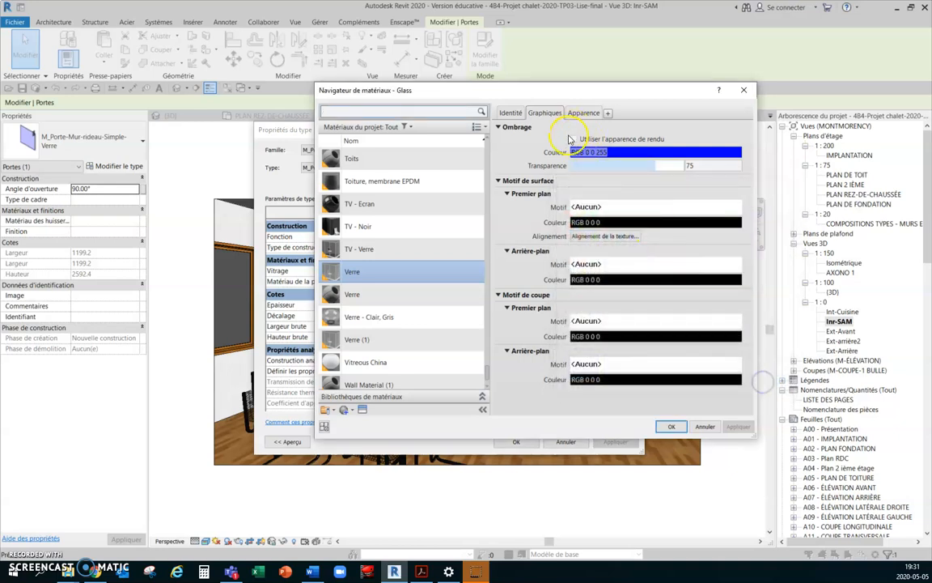
Step: Enable Utiliser l'apparence de rendu for the door's glass material and display its appearance settings and preview
click(572, 139)
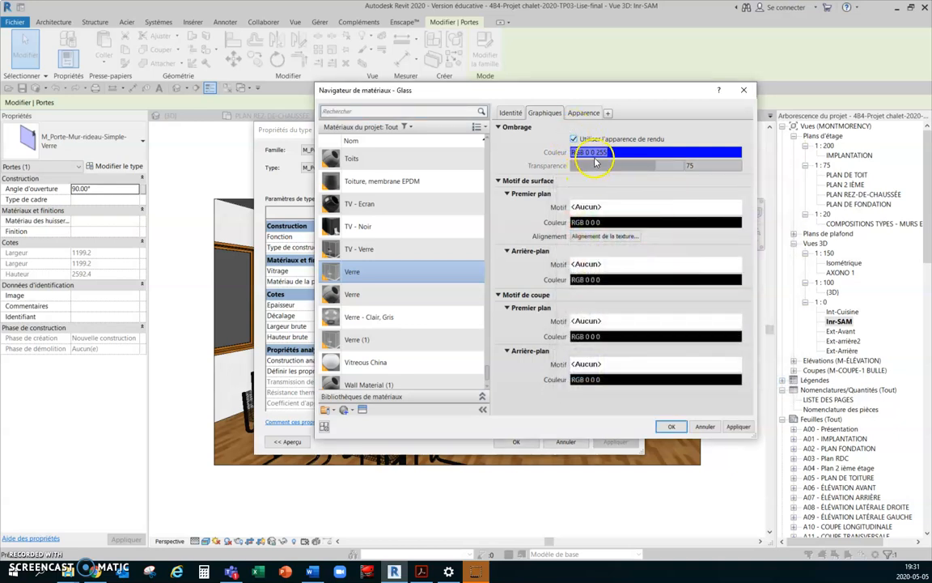
click(579, 114)
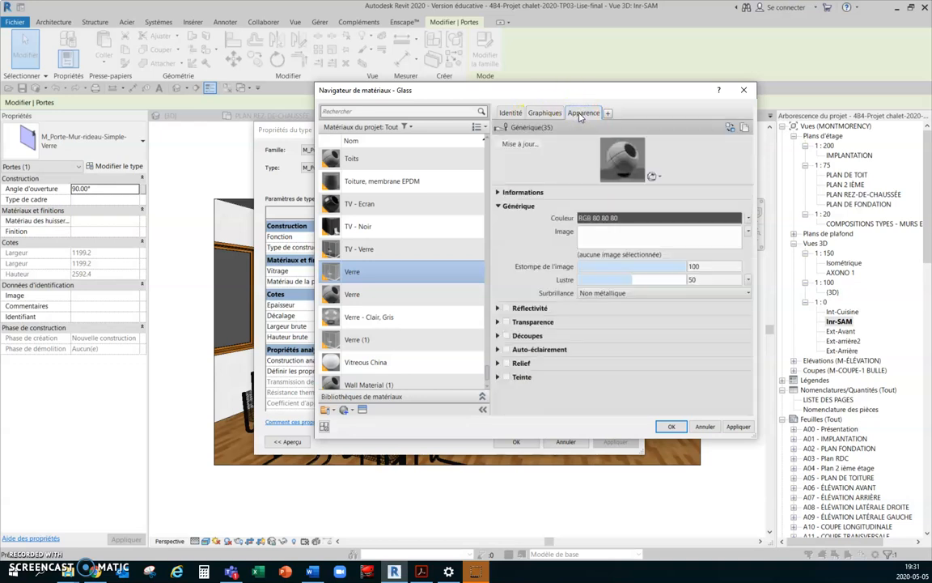
click(654, 175)
click(624, 160)
click(624, 161)
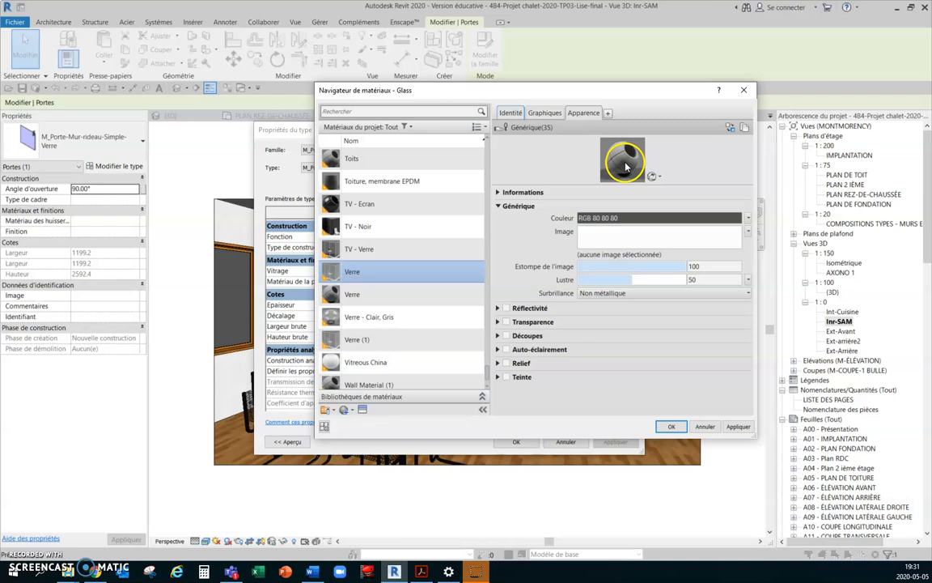
Step: Open the appearance resource library for the door's glass and search it for "verre"
click(731, 127)
click(731, 127)
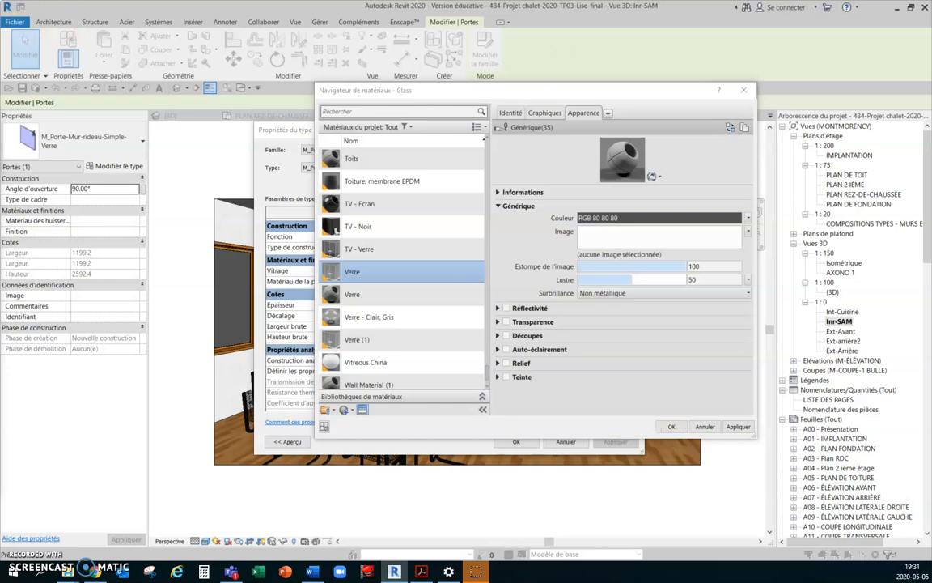
drag(116, 210, 602, 119)
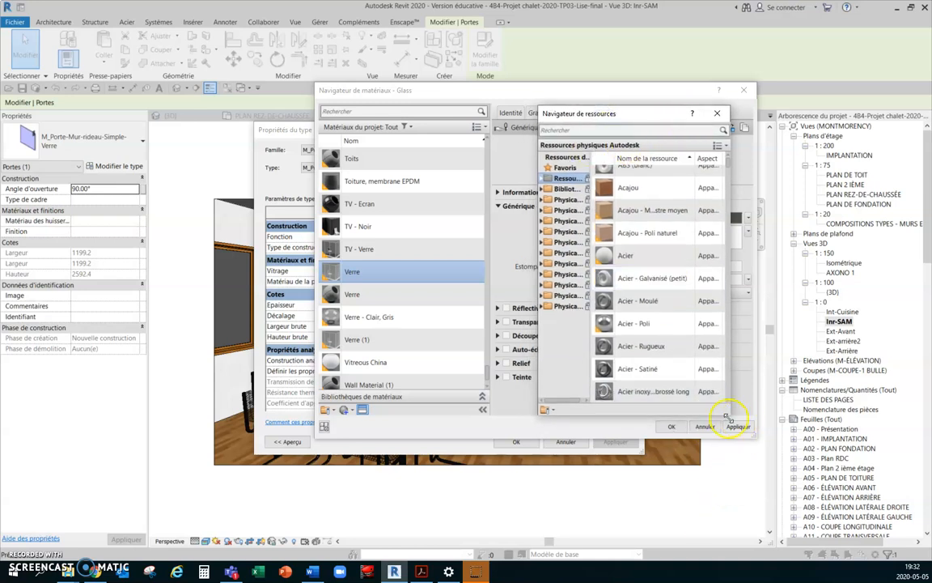
drag(727, 416, 812, 444)
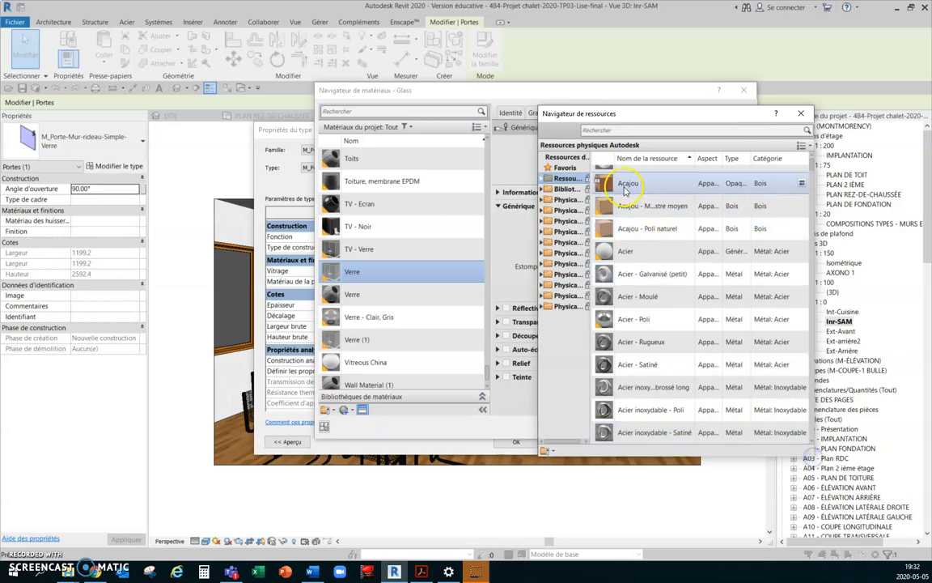
click(615, 132)
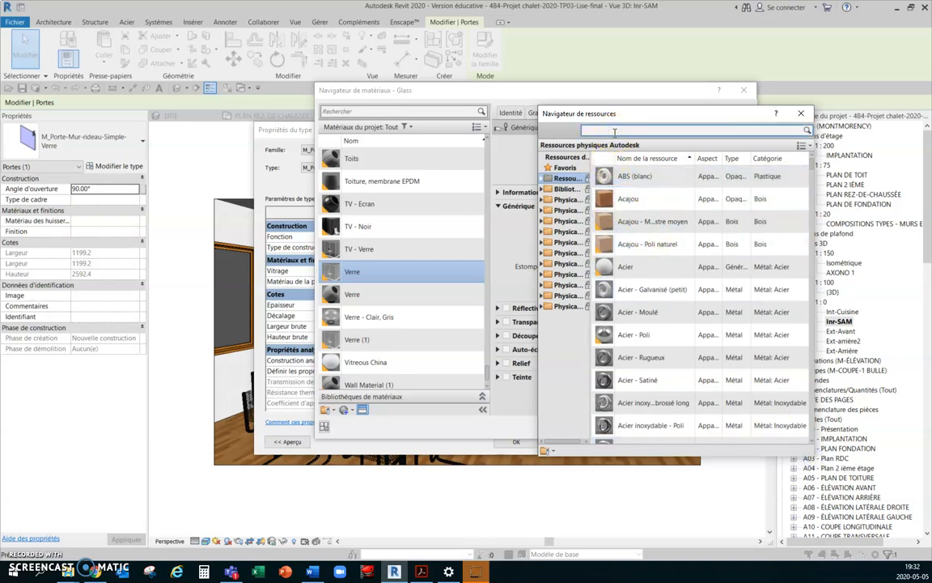
text(verre)
key(Return)
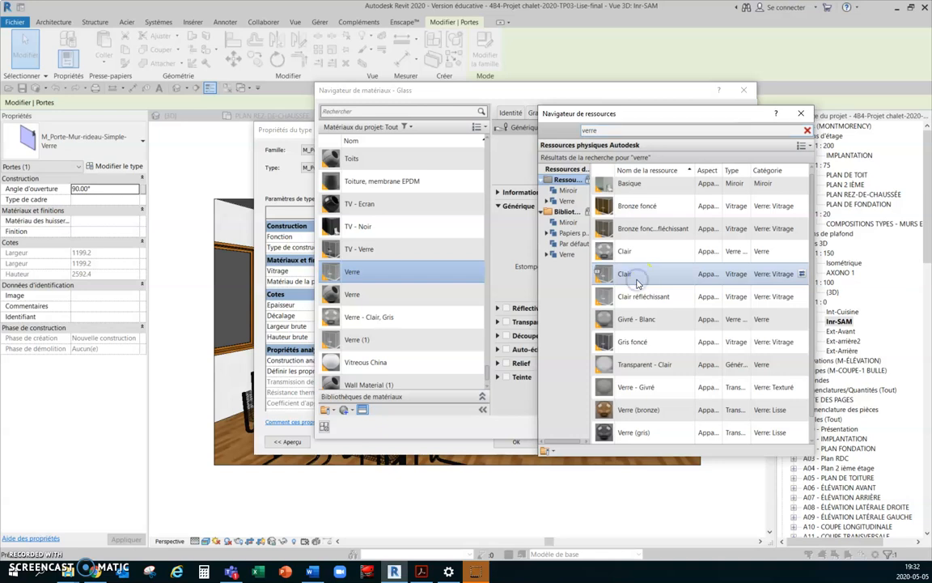
Step: Replace the glass appearance with Clair from the Verre: Vitrage category, accept the material and type changes, and deselect the door
click(627, 276)
double_click(626, 276)
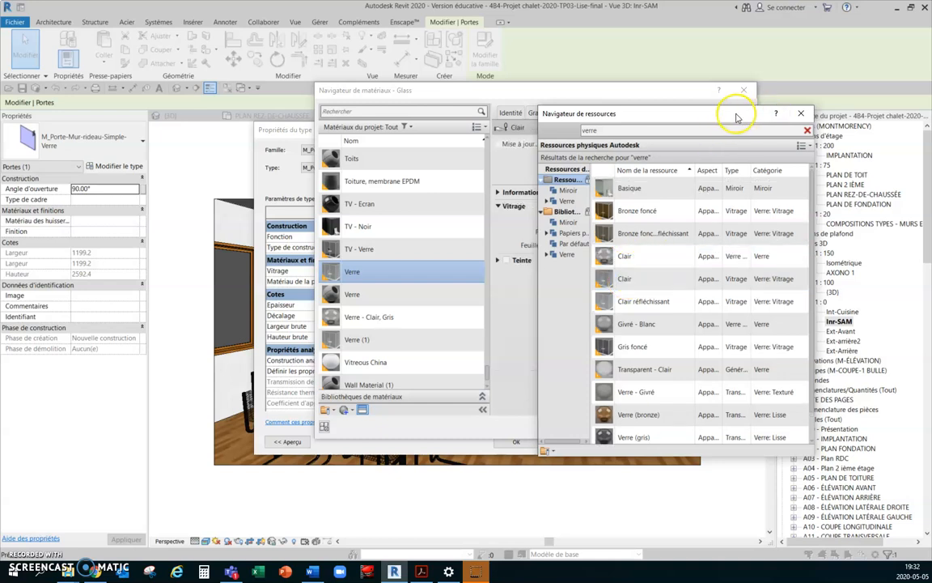
click(802, 114)
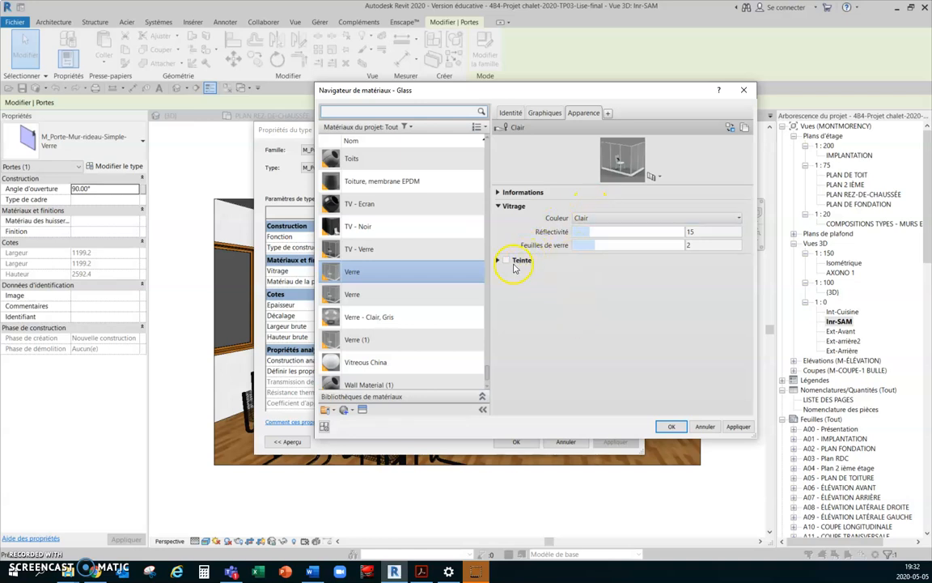
click(671, 427)
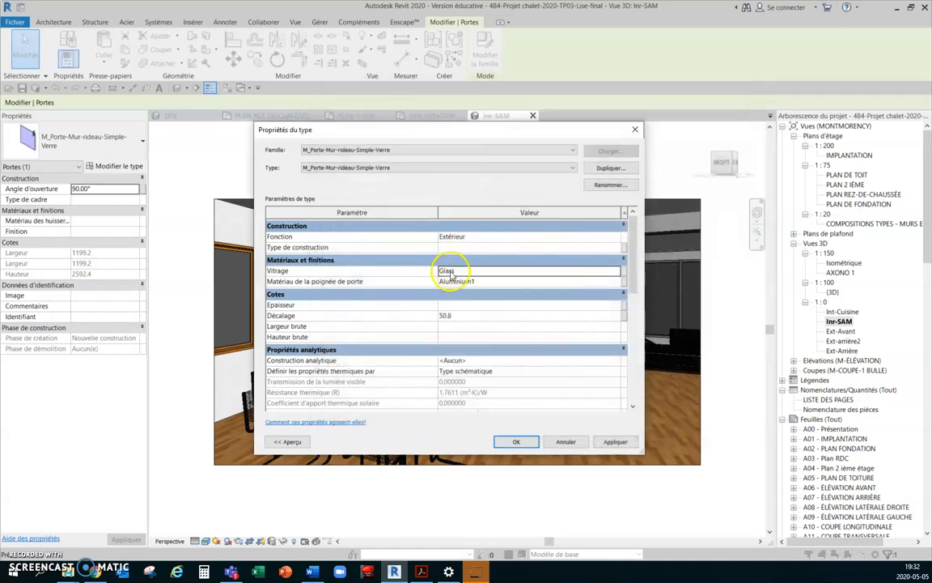
click(524, 448)
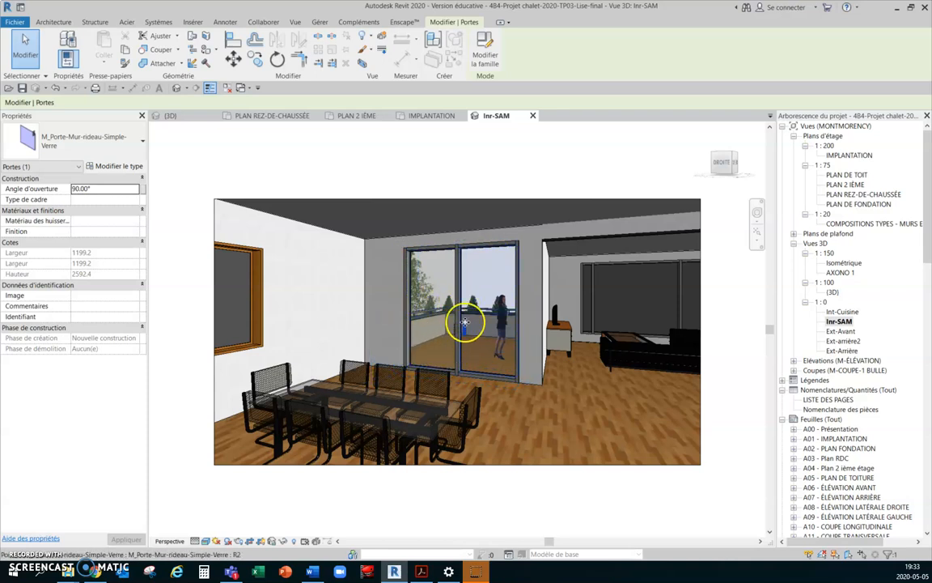
click(458, 496)
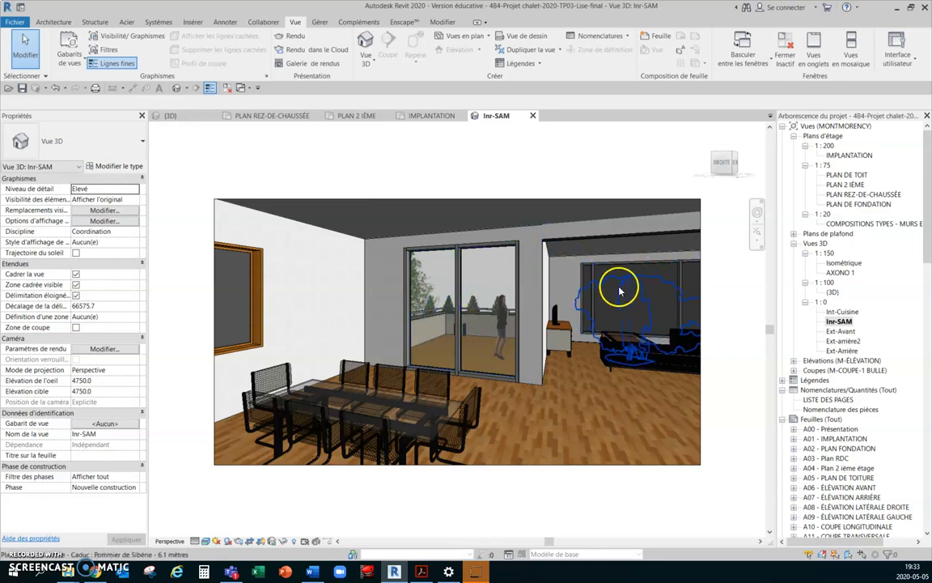
Step: Select the living room window's glazed curtain wall panel and open the material of its Vitré type for editing
key(Tab)
click(621, 304)
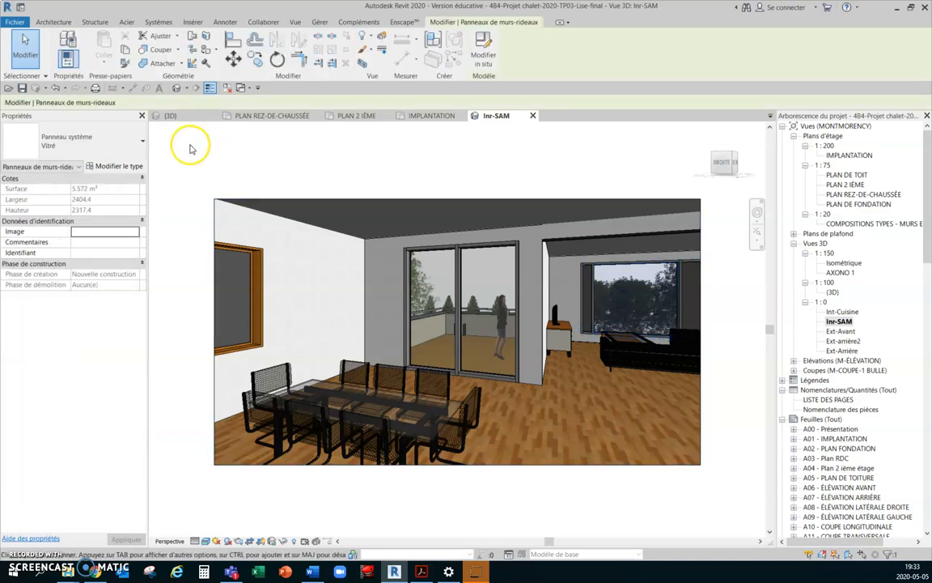
click(130, 165)
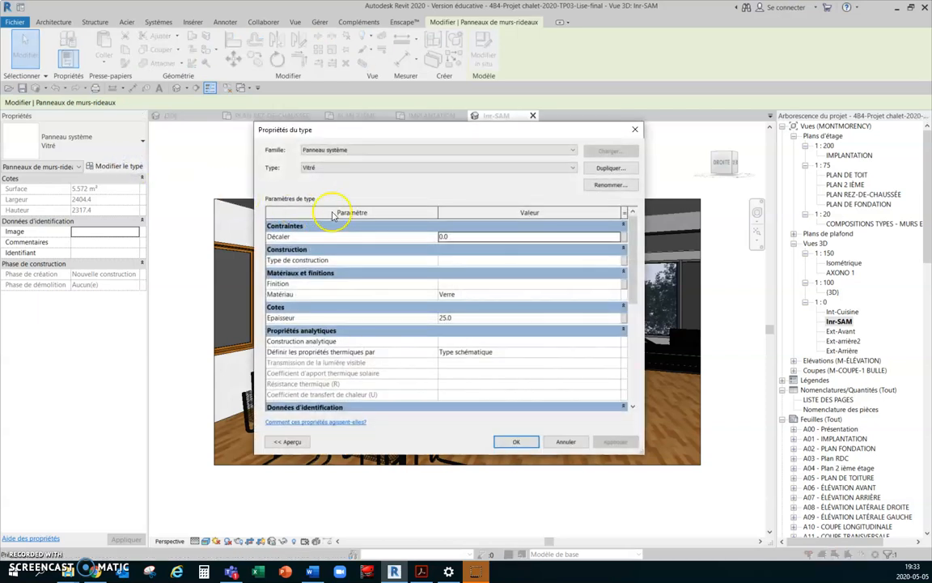
click(470, 294)
click(616, 294)
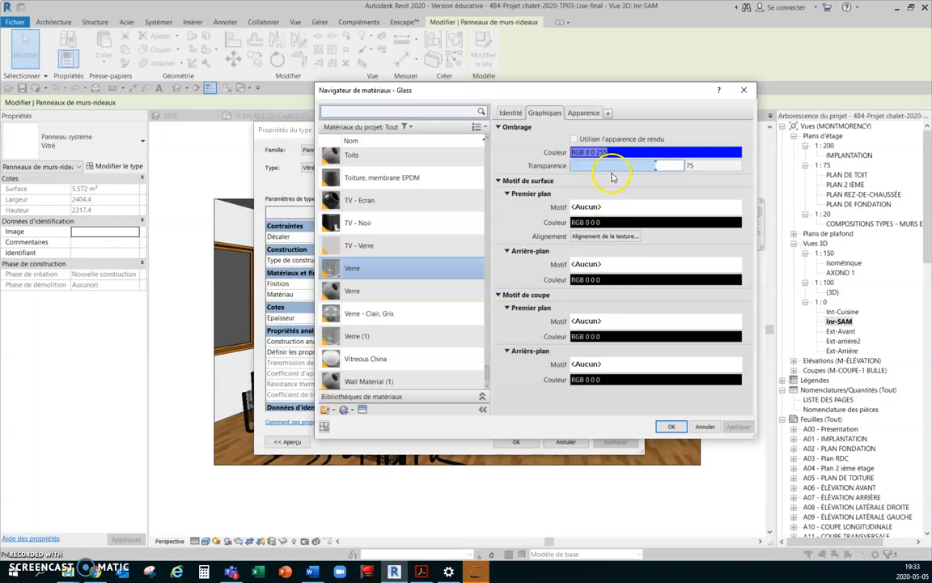
Step: Enable Utiliser l'apparence de rendu for the curtain panel's glass material and search the appearance resource library for "verre"
click(574, 139)
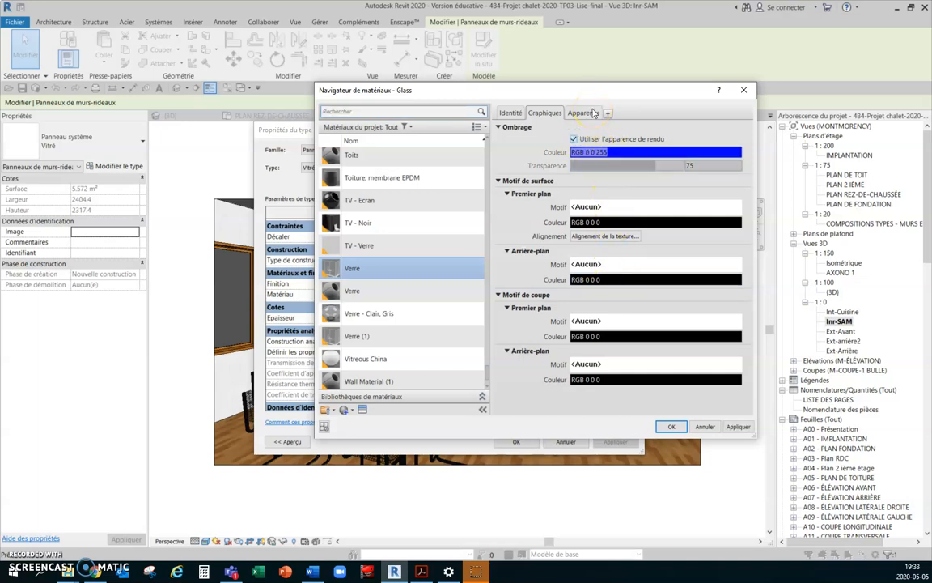
click(591, 112)
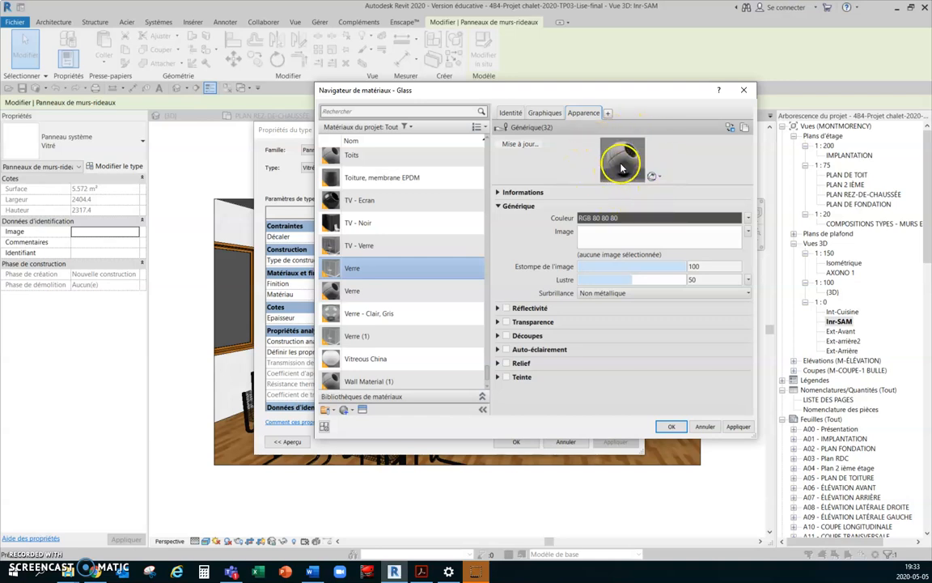
click(730, 127)
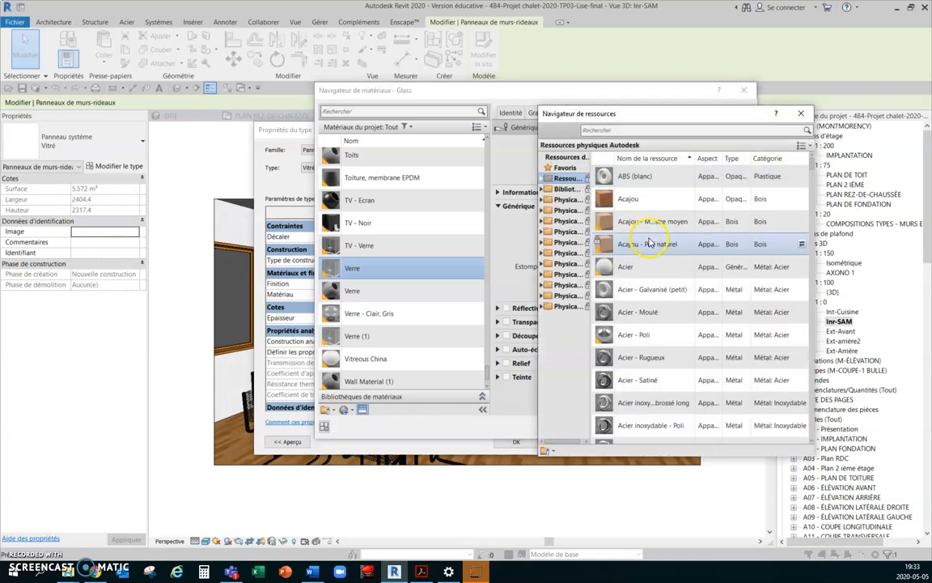
click(665, 129)
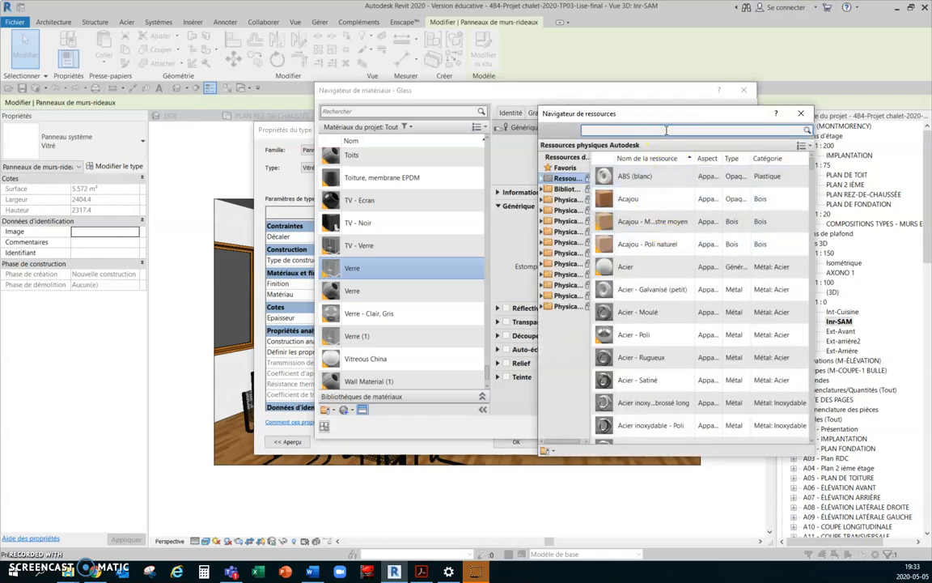
key(Return)
click(665, 175)
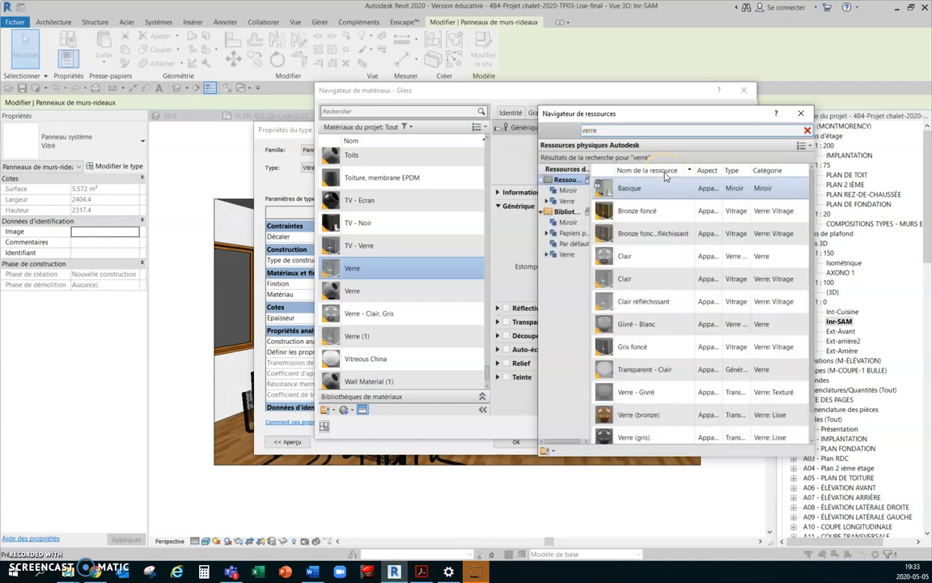
Step: Replace the panel glass appearance with Clair from the Verre: Vitrage category and accept the material and type changes
click(645, 285)
click(644, 285)
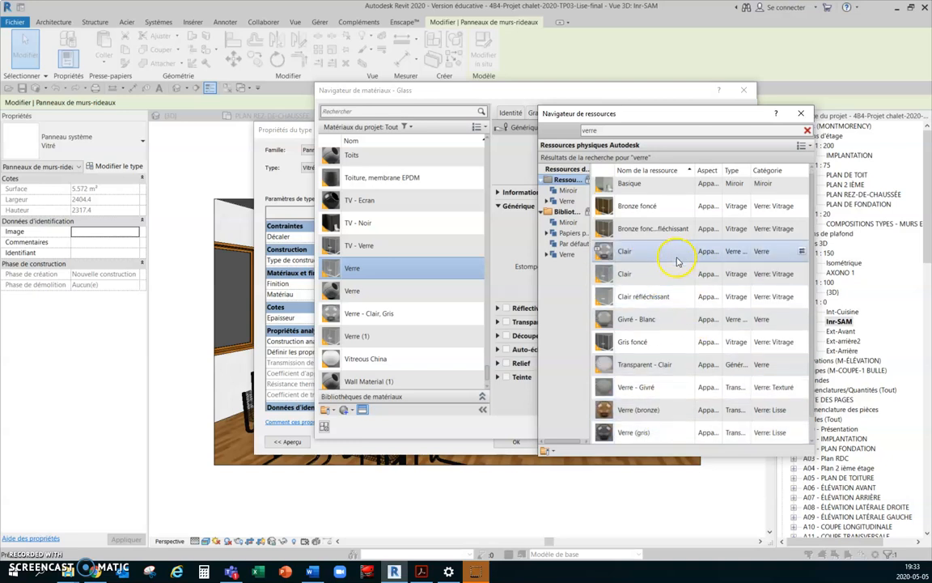
double_click(638, 278)
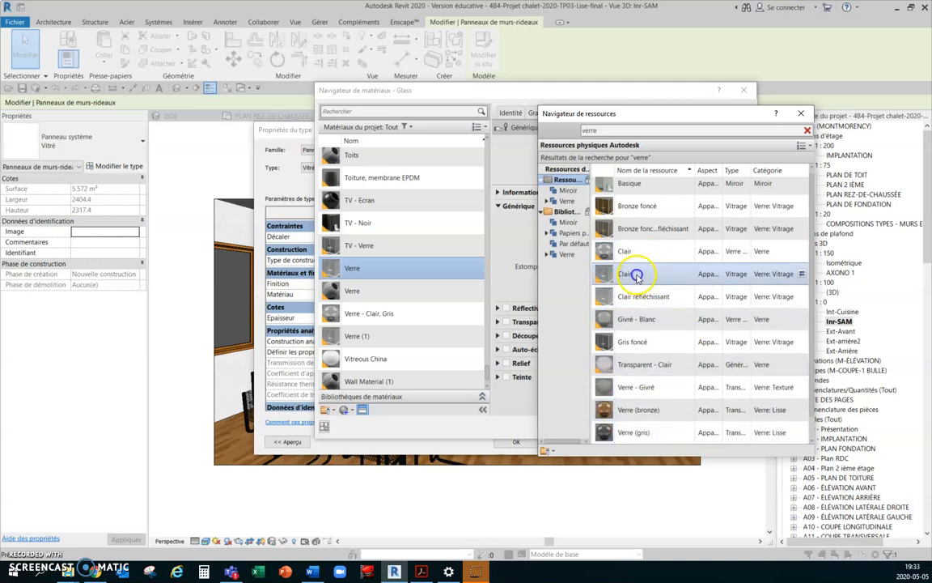
click(802, 113)
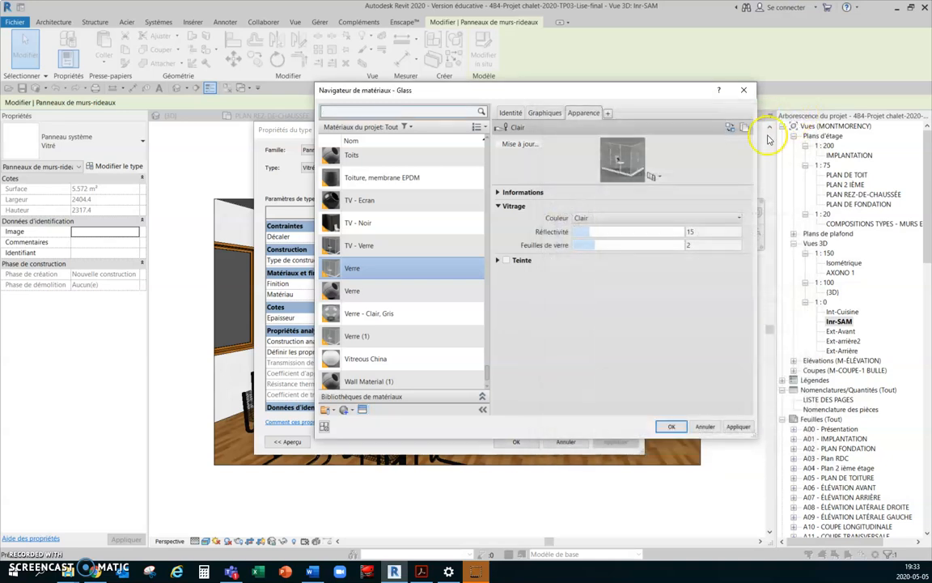
click(670, 427)
click(518, 442)
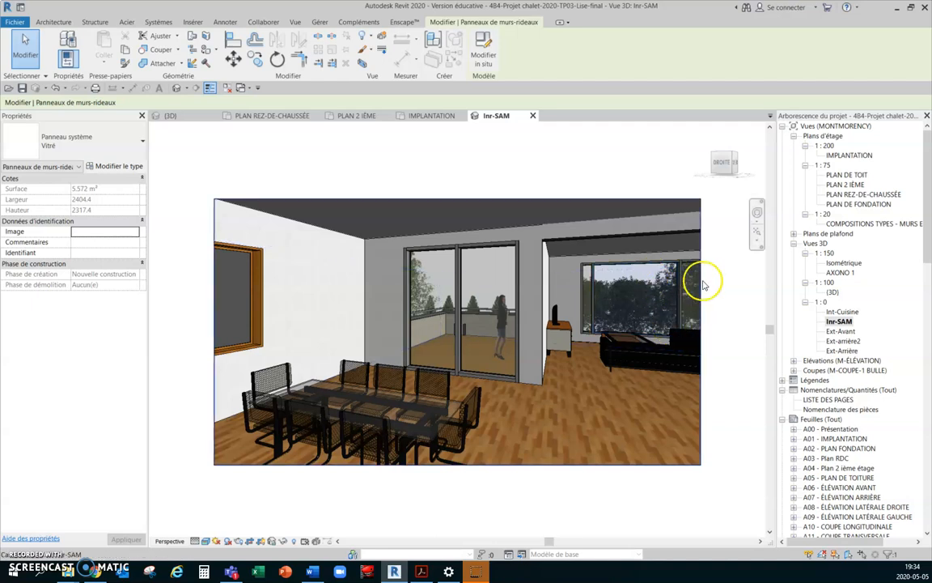
Step: Select the wood-framed M_Fixé window in the dining area's white wall and open its type's Matériau du panneau de verre for editing
click(242, 311)
click(244, 284)
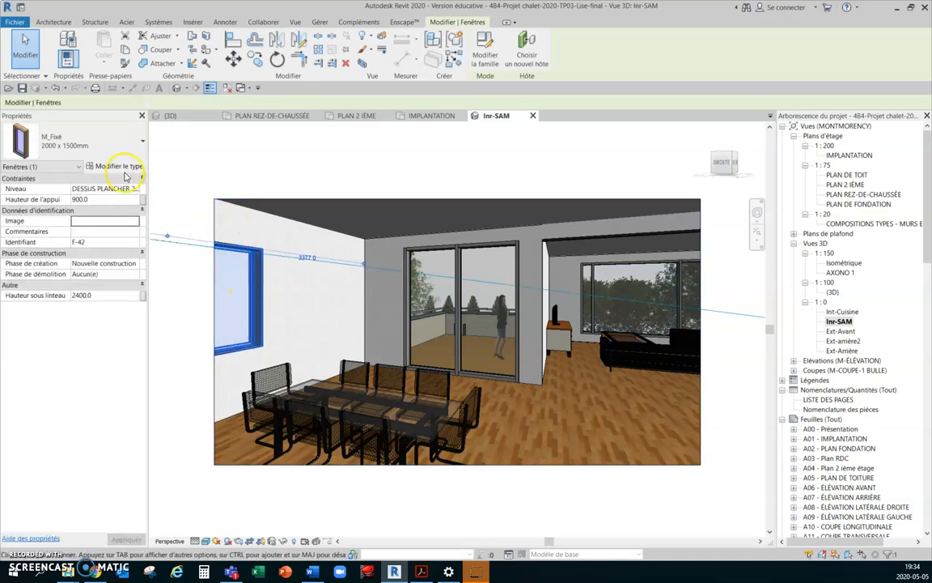
click(115, 165)
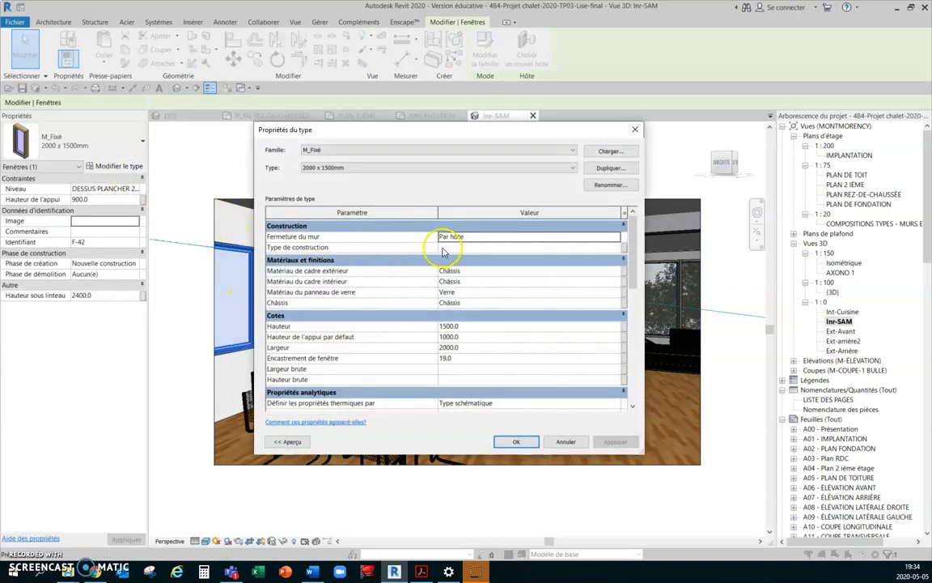
click(503, 293)
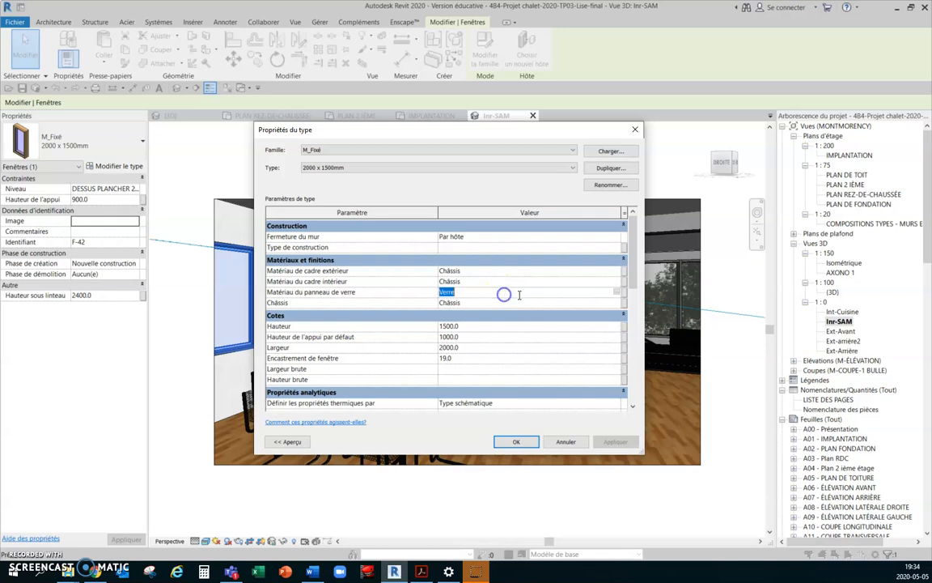
click(616, 291)
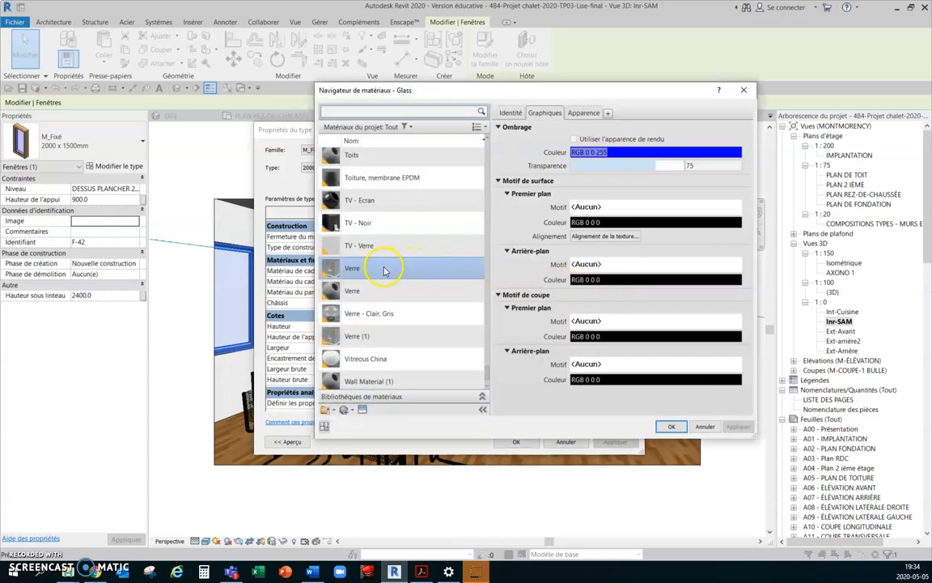
Step: Assign the Verre (1) material to the fixed window's glass pane, accept the type changes, and deselect the window
click(356, 335)
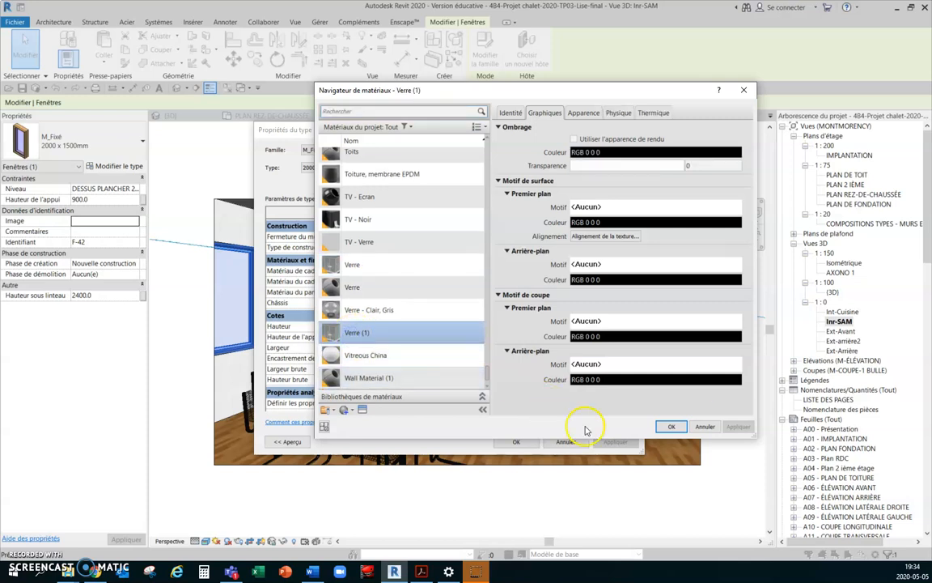
click(672, 426)
click(518, 442)
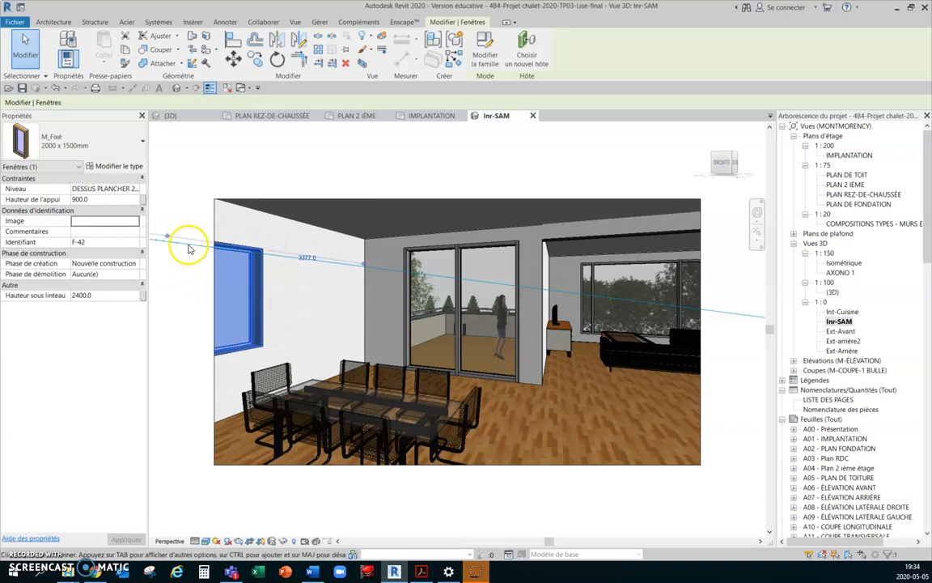
click(470, 505)
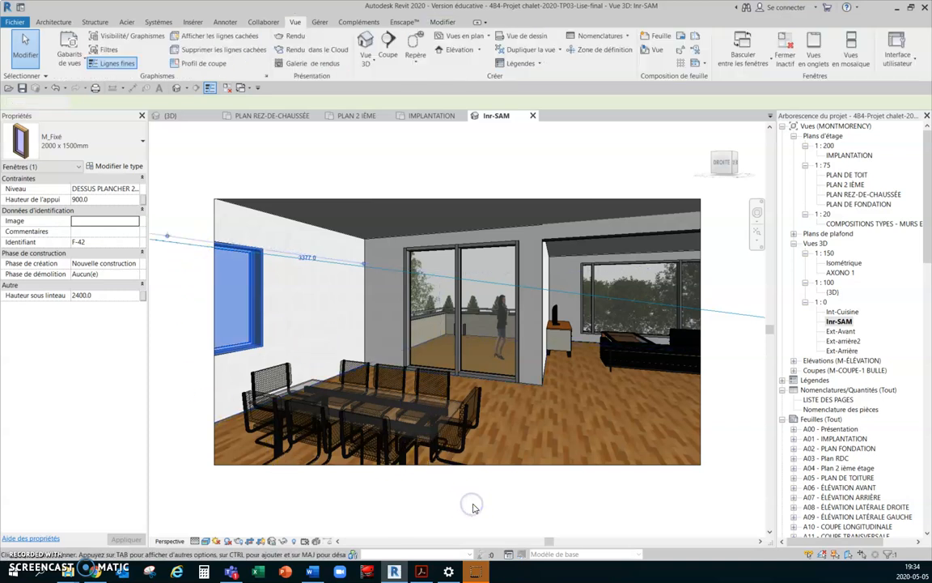
click(483, 504)
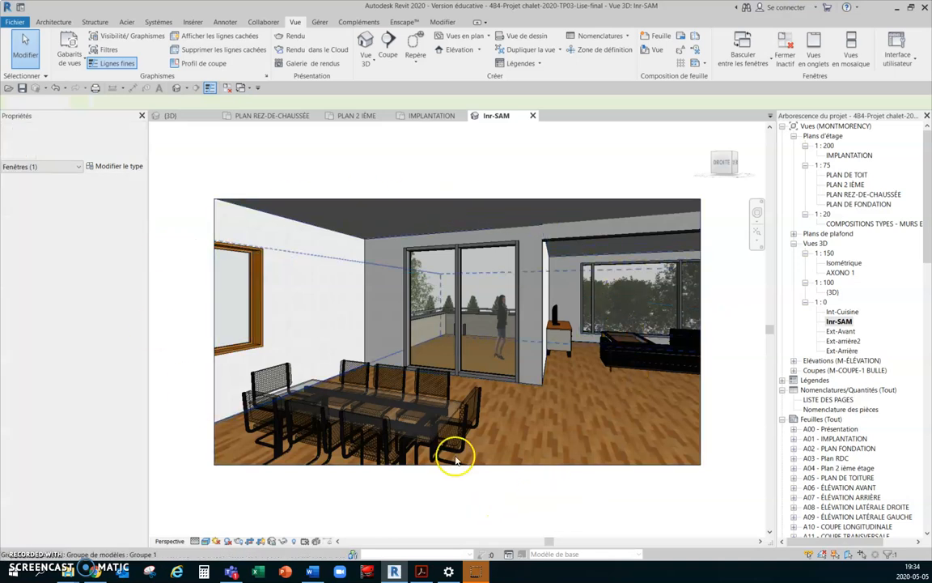